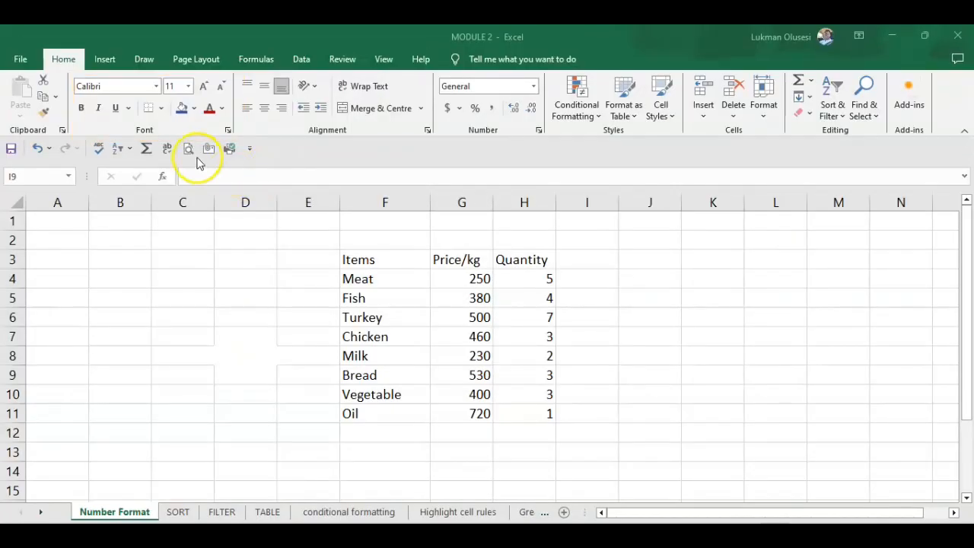
pyautogui.click(162, 111)
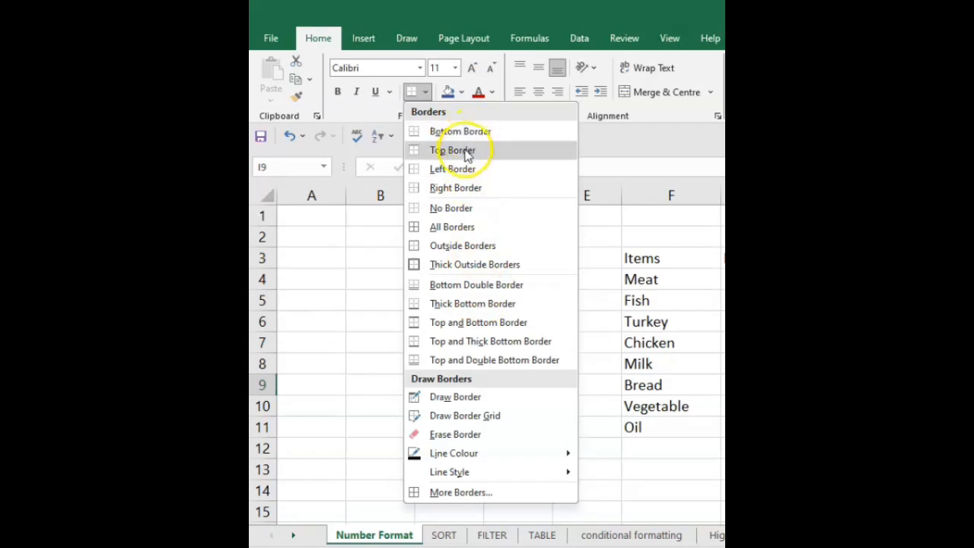
pyautogui.click(454, 227)
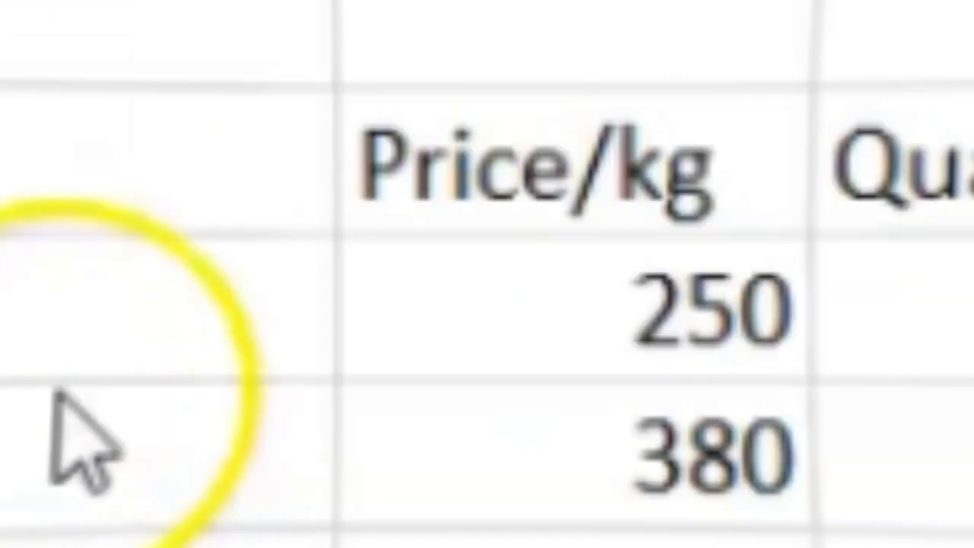
pyautogui.click(680, 282)
# Step: Apply a bottom border to the table range F3:H11
pyautogui.moveTo(383, 257); pyautogui.dragTo(570, 433)
pyautogui.click(572, 437)
pyautogui.moveTo(383, 257); pyautogui.dragTo(558, 423)
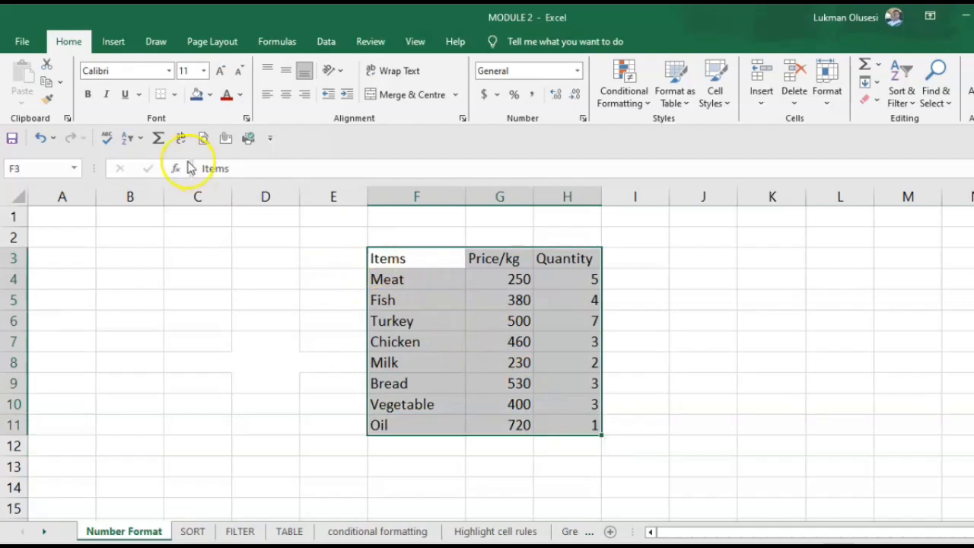
pyautogui.click(174, 94)
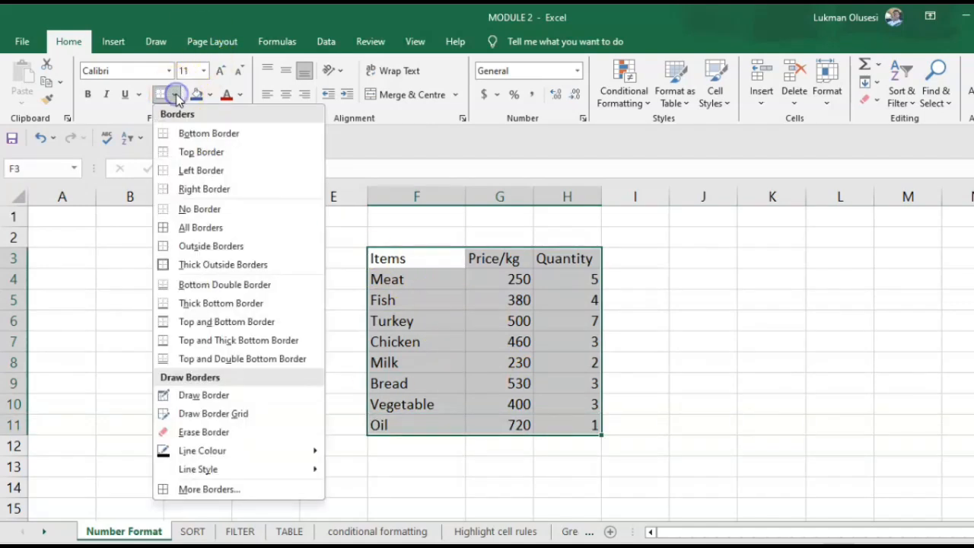
pyautogui.click(204, 137)
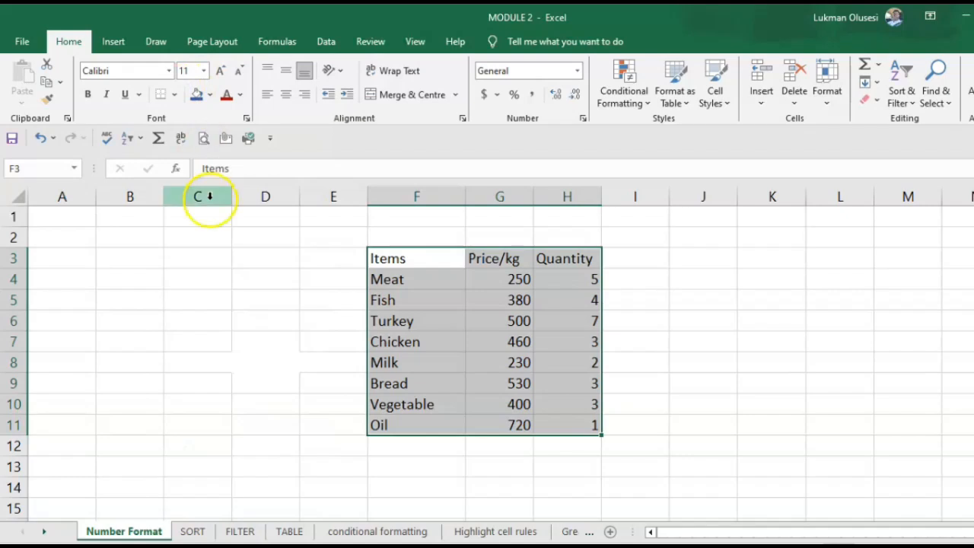
pyautogui.click(228, 322)
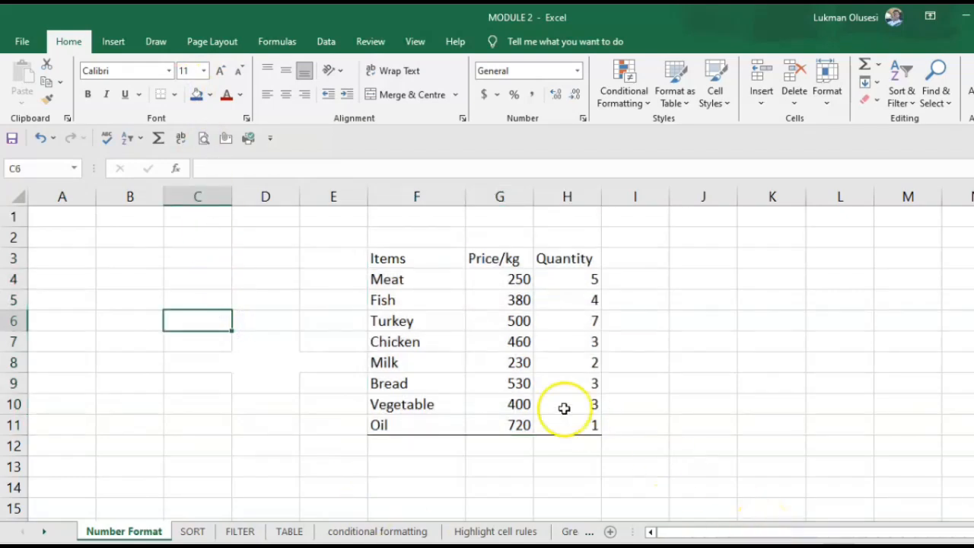
# Step: Apply All Borders to the table range F3:H11
pyautogui.moveTo(385, 258); pyautogui.dragTo(576, 422)
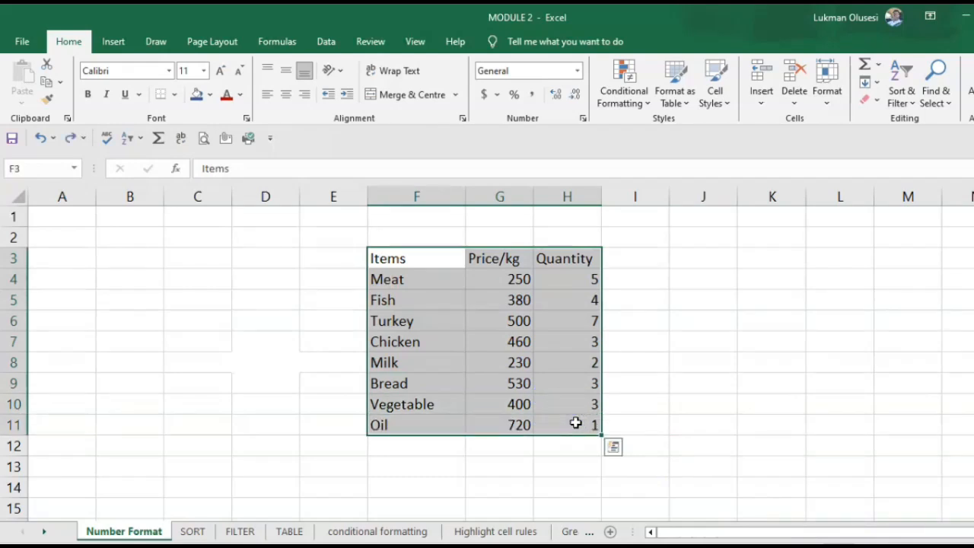
pyautogui.click(373, 401)
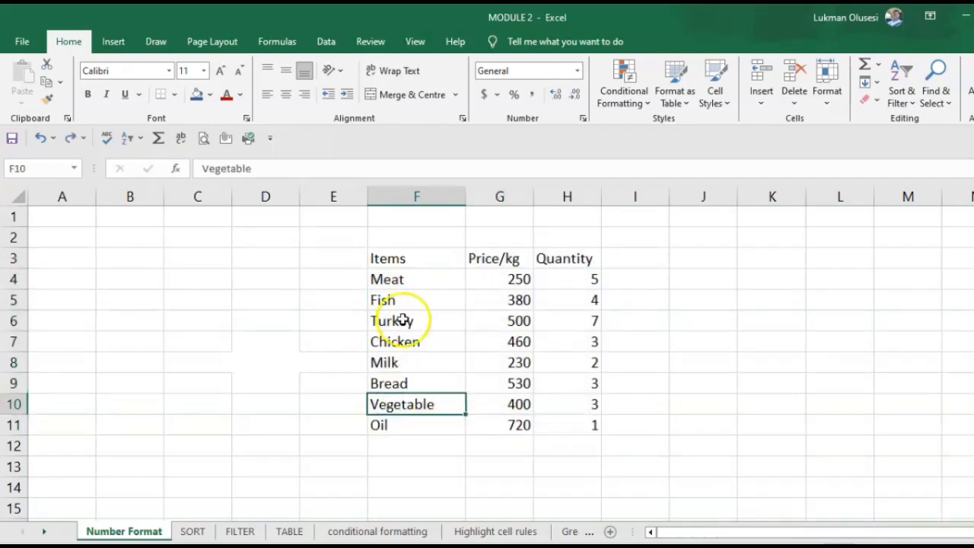
pyautogui.moveTo(378, 257); pyautogui.dragTo(570, 424)
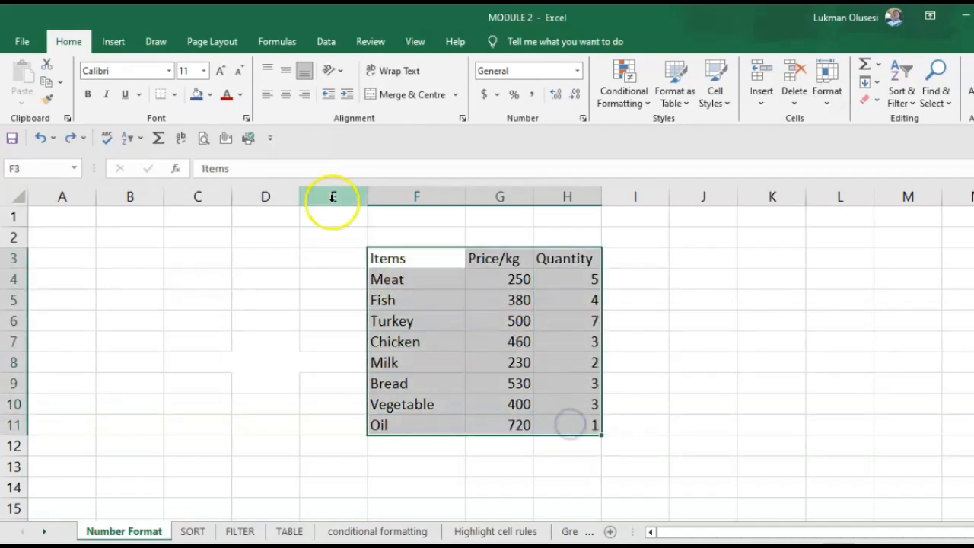
pyautogui.click(174, 95)
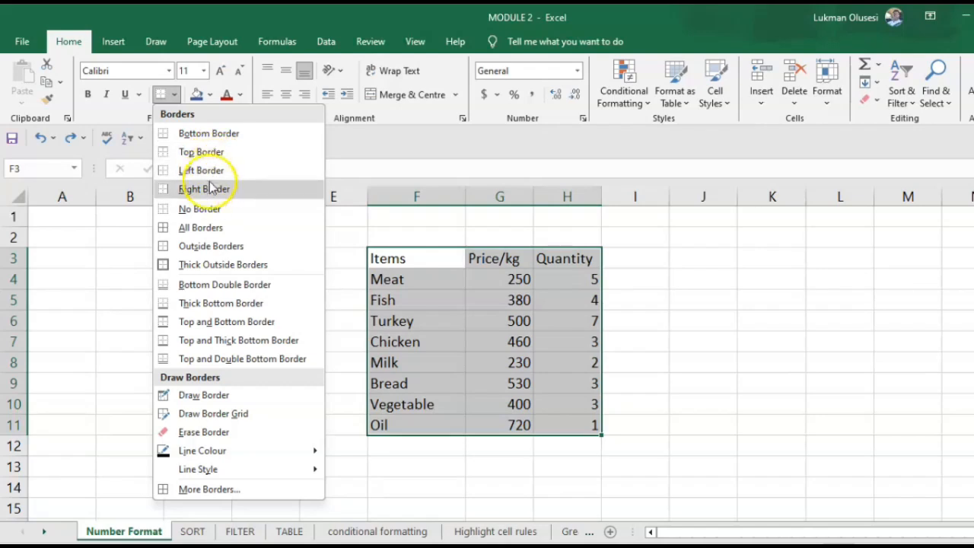
pyautogui.click(212, 228)
pyautogui.click(242, 350)
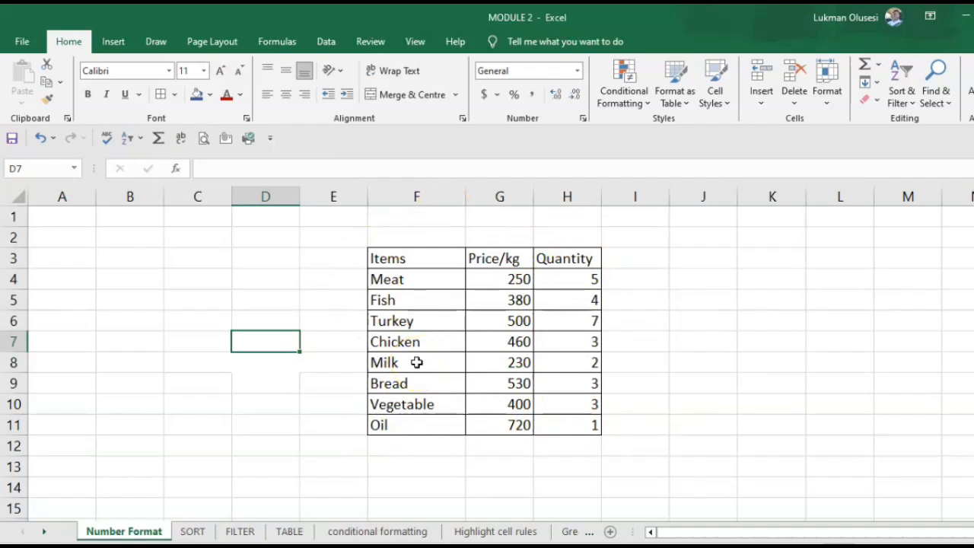
# Step: Apply a Thick Bottom Border to the range F2:H11
pyautogui.moveTo(373, 238); pyautogui.dragTo(576, 439)
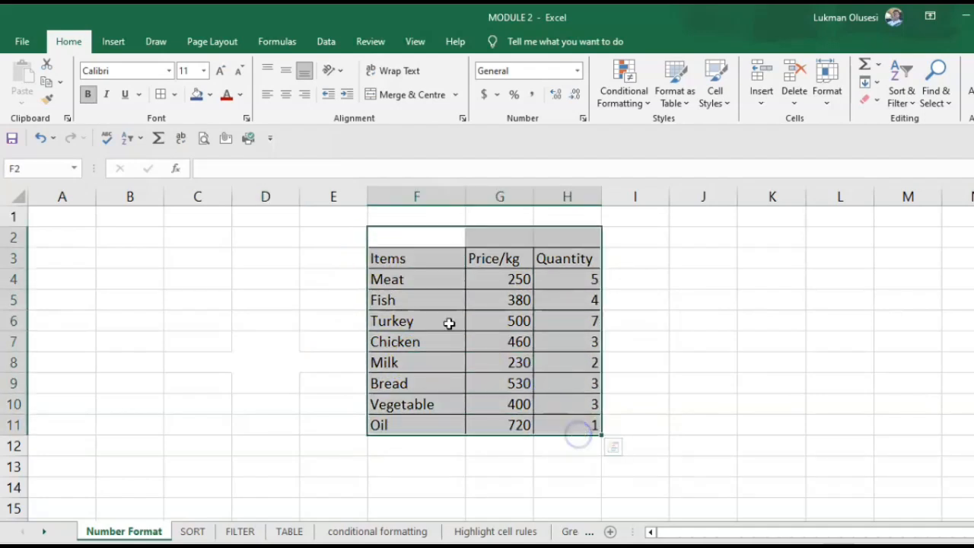
pyautogui.click(174, 95)
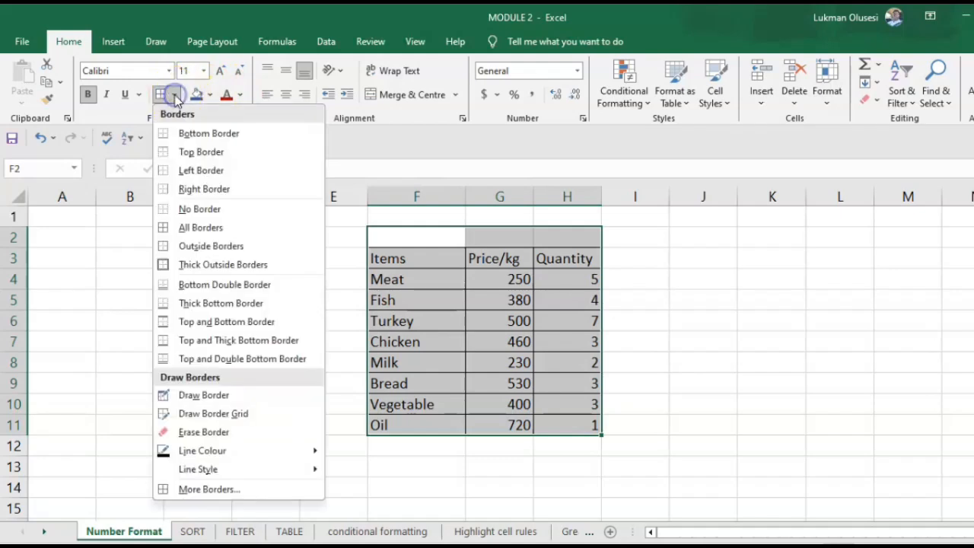
pyautogui.click(233, 308)
pyautogui.click(268, 403)
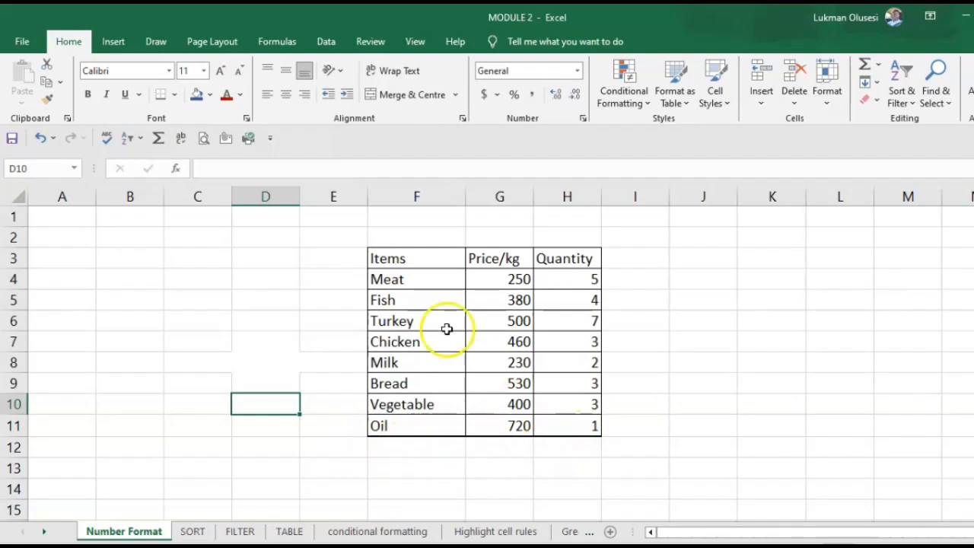
# Step: Clear the formats from the table range F3:H11
pyautogui.moveTo(369, 258); pyautogui.dragTo(583, 436)
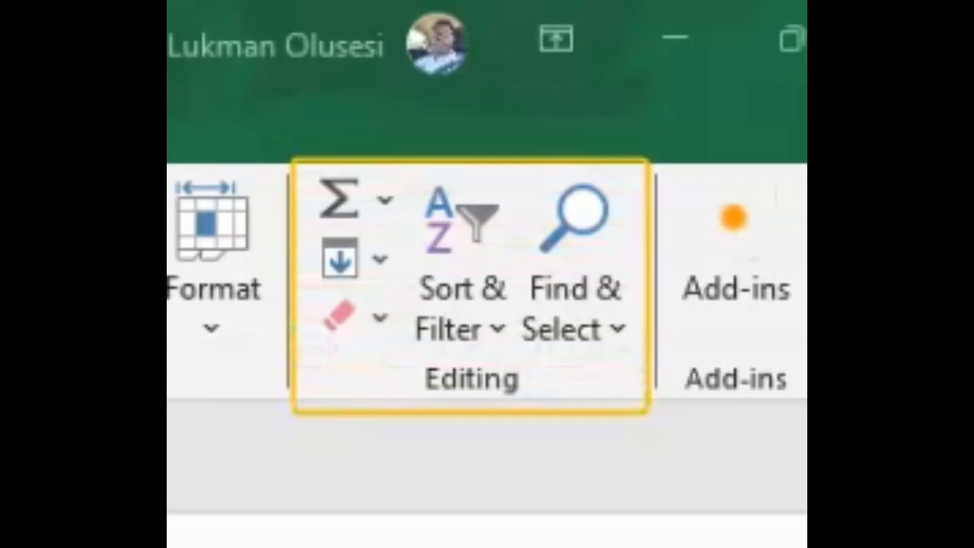
pyautogui.click(384, 322)
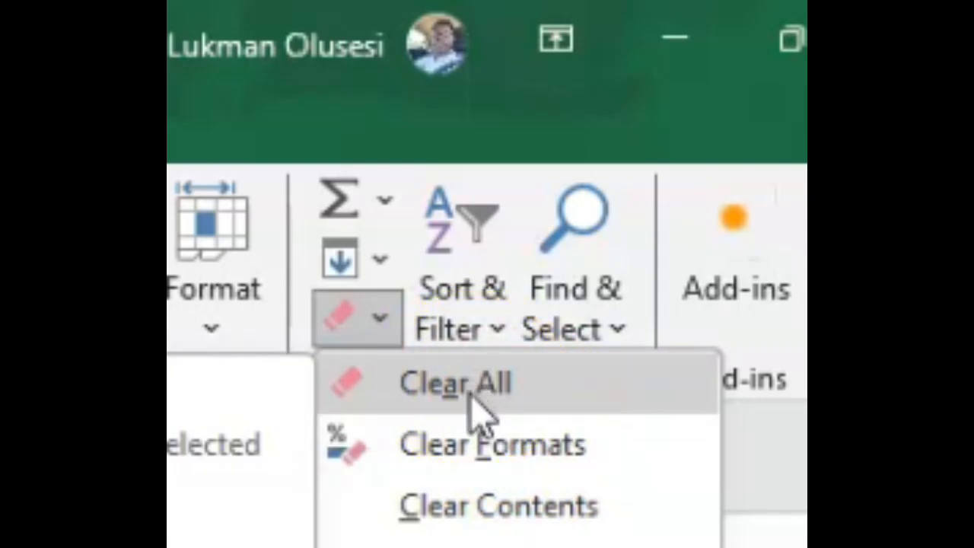
pyautogui.click(491, 449)
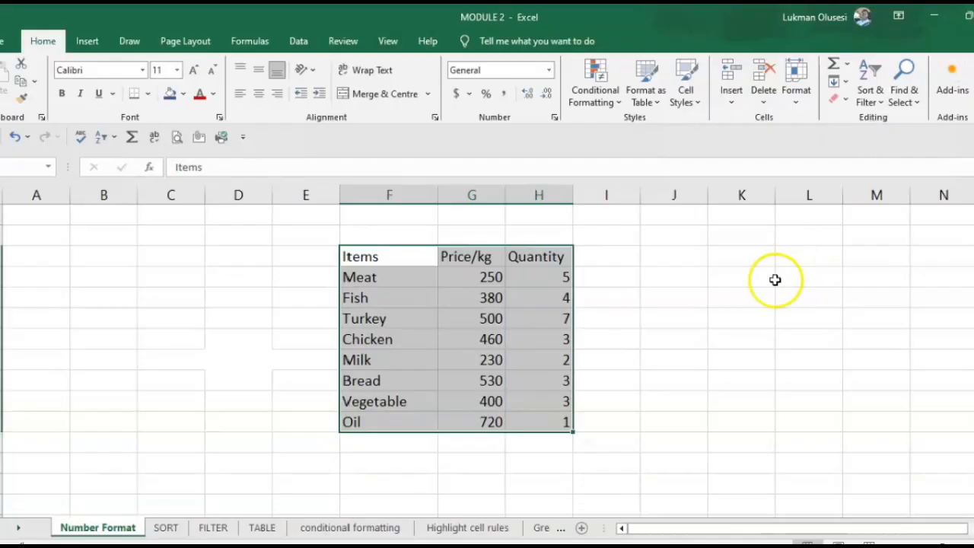
pyautogui.click(775, 280)
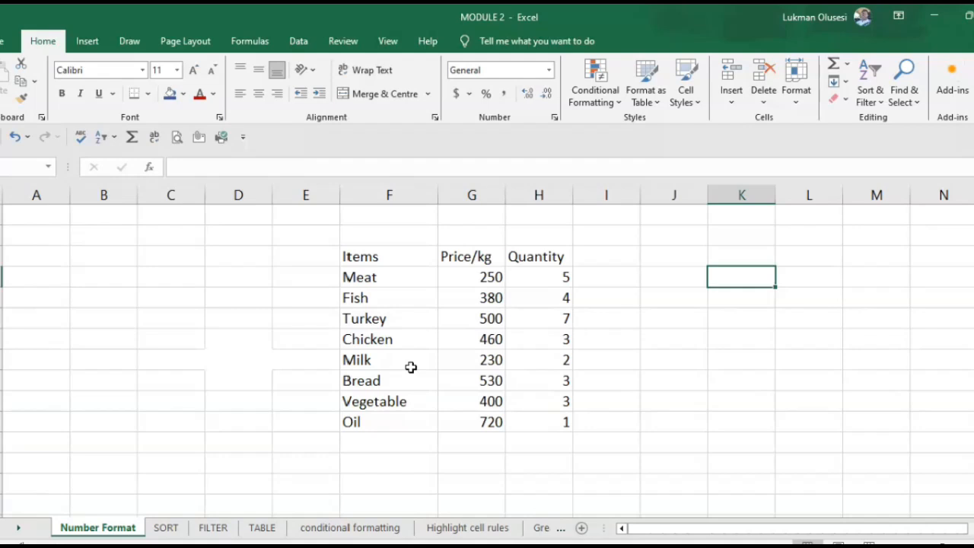
# Step: Apply a Top and Bottom Border to the table range F3:H11
pyautogui.moveTo(343, 256); pyautogui.dragTo(541, 422)
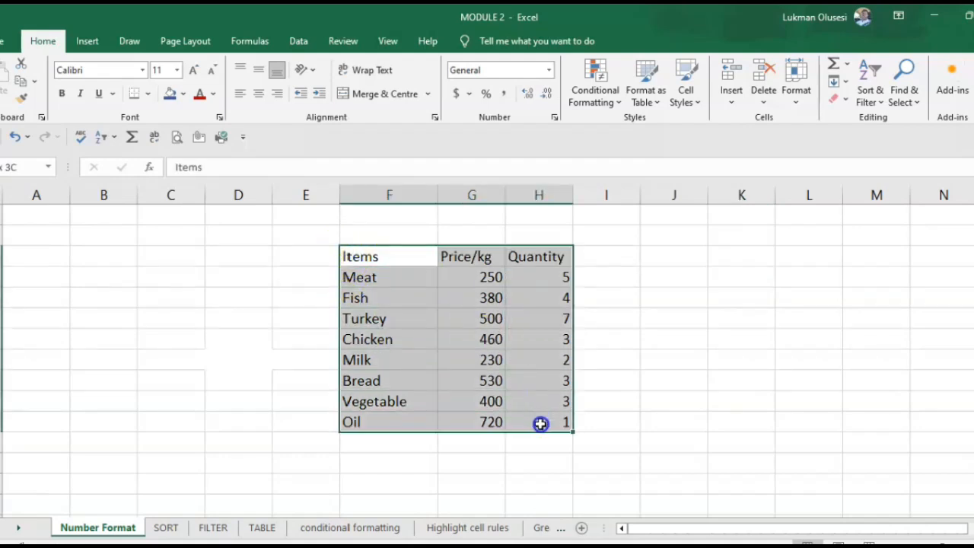
pyautogui.click(148, 94)
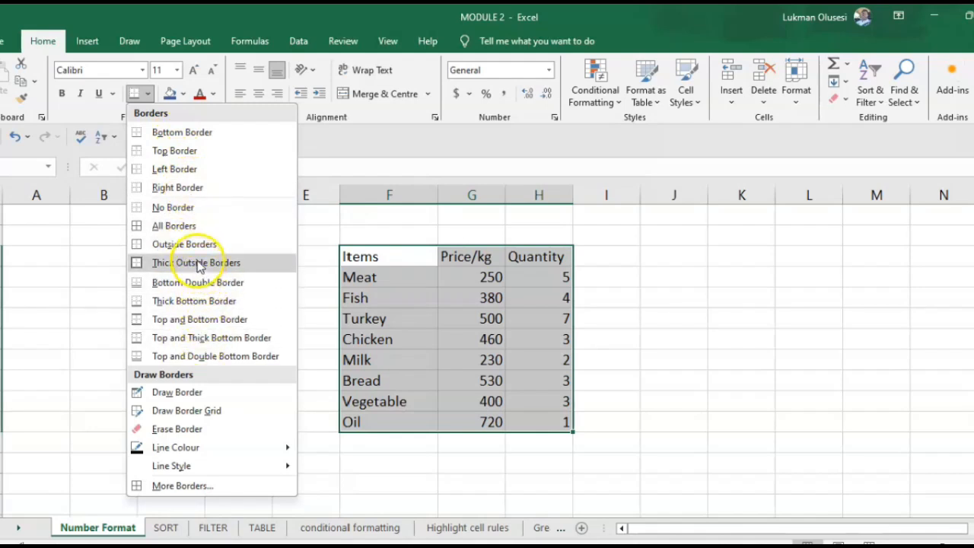
pyautogui.click(201, 319)
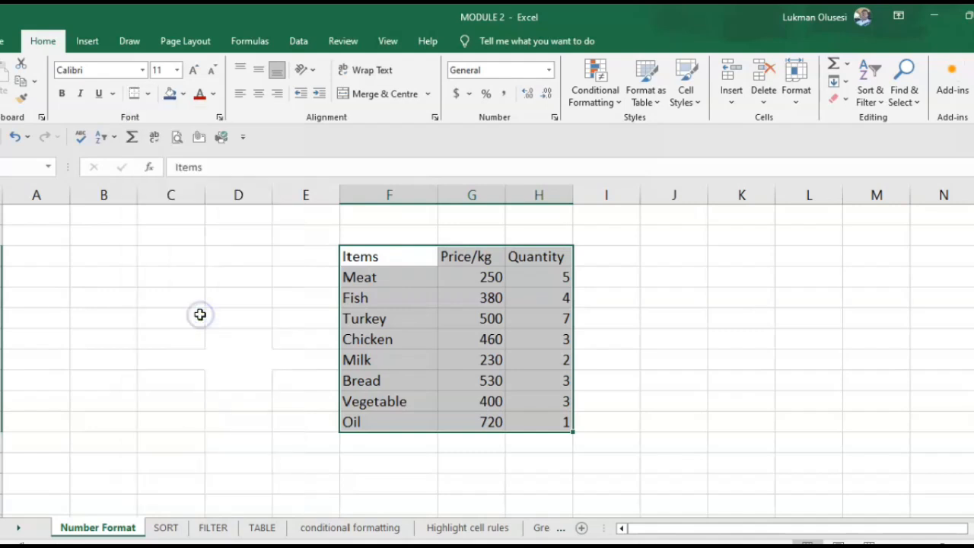
# Step: Set the border line colour to red
pyautogui.click(148, 94)
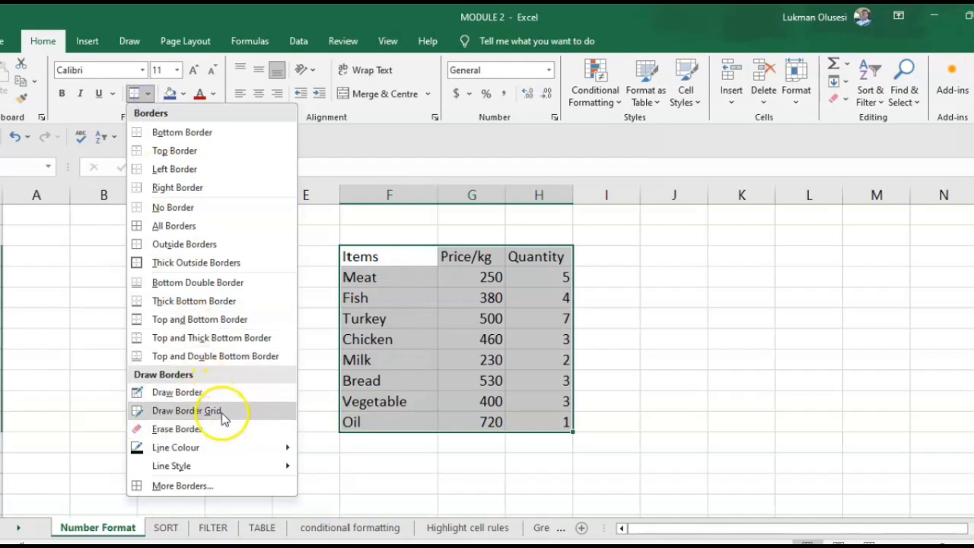
pyautogui.moveTo(216, 450)
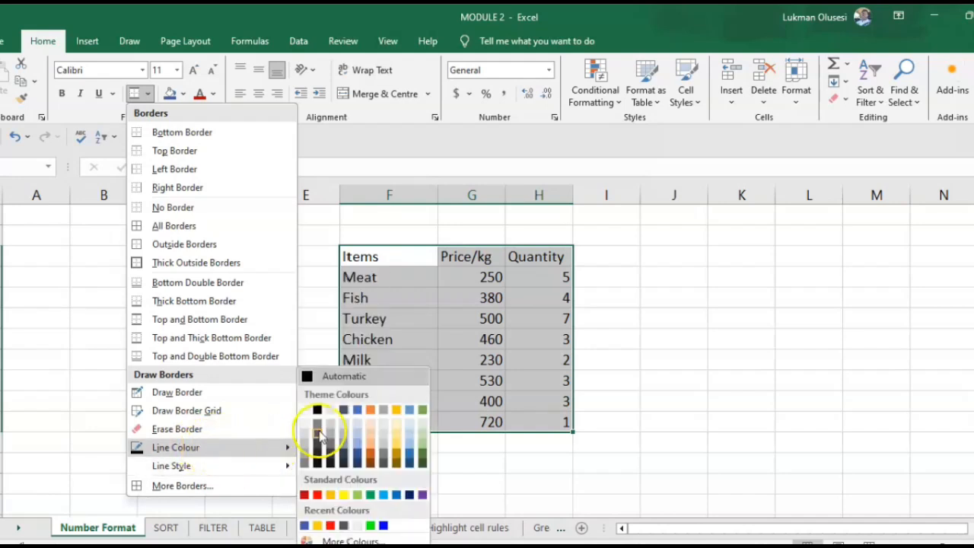
pyautogui.click(318, 494)
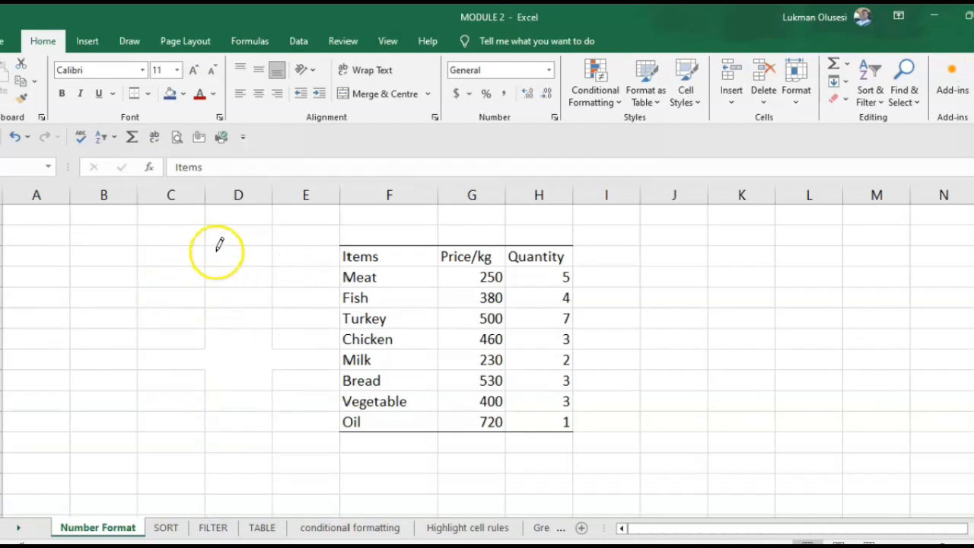
# Step: Draw red borders along the table's top edge and bottom edge, cell by cell, then exit drawing
pyautogui.click(376, 241)
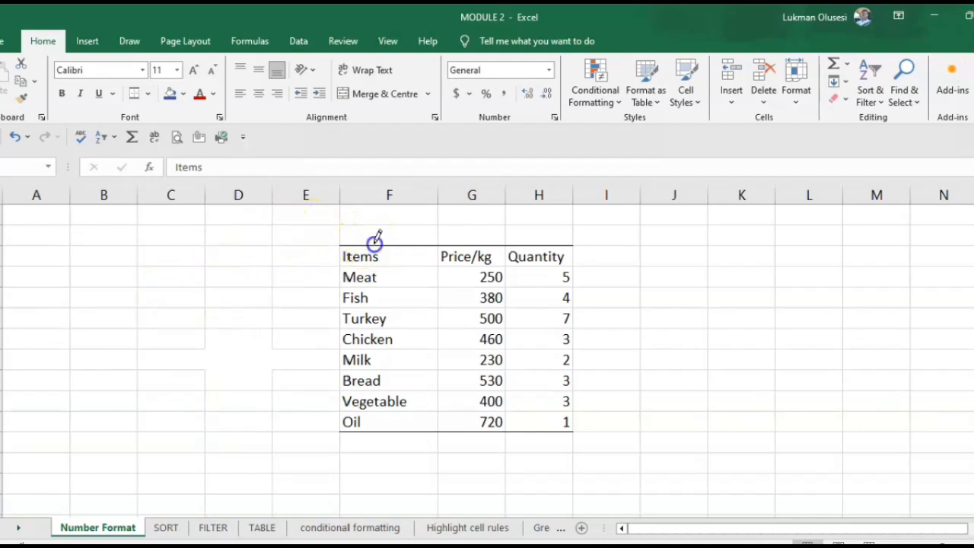
pyautogui.click(472, 244)
pyautogui.click(539, 242)
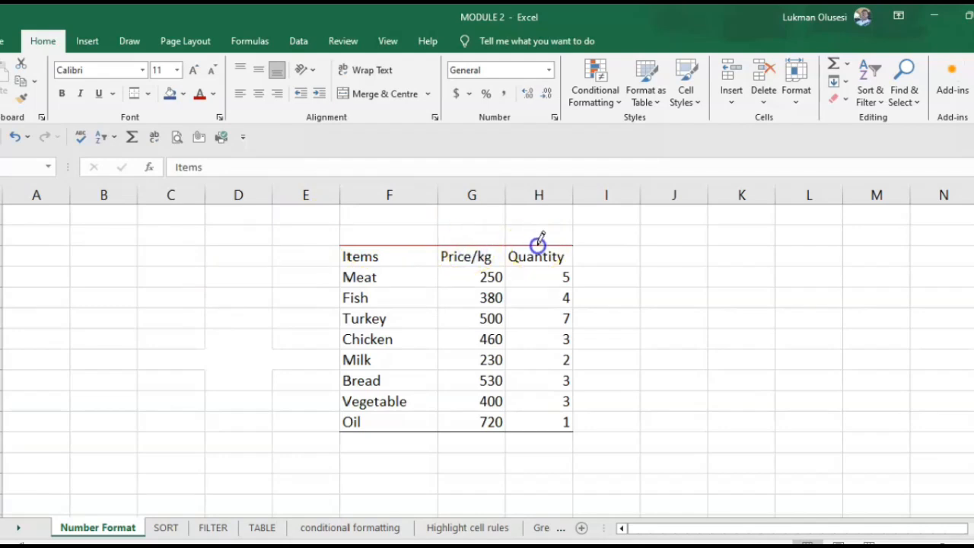
pyautogui.click(399, 431)
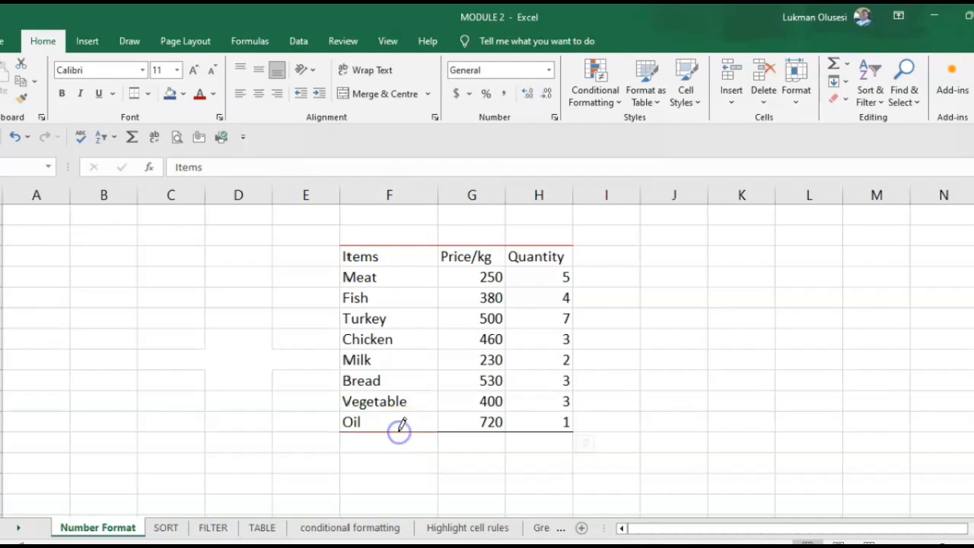
pyautogui.click(464, 431)
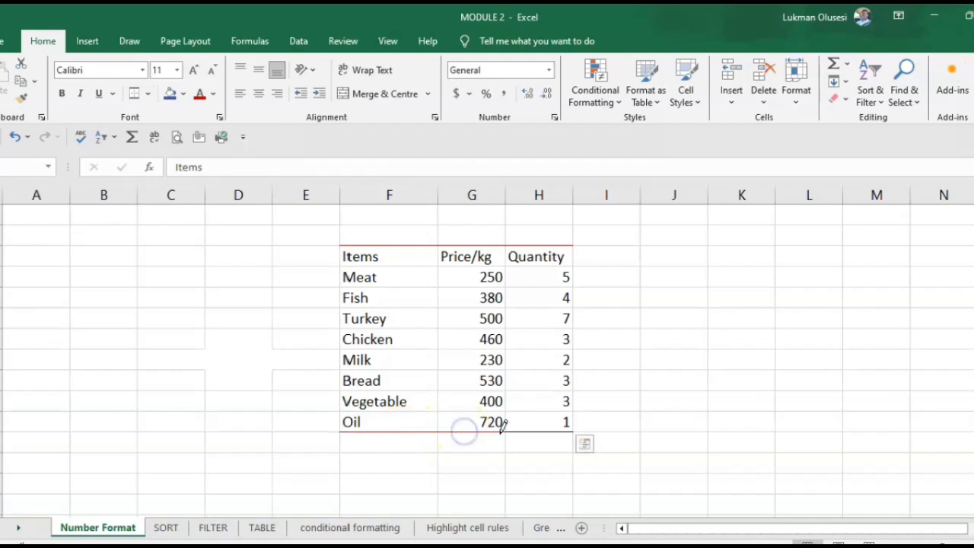
pyautogui.click(542, 431)
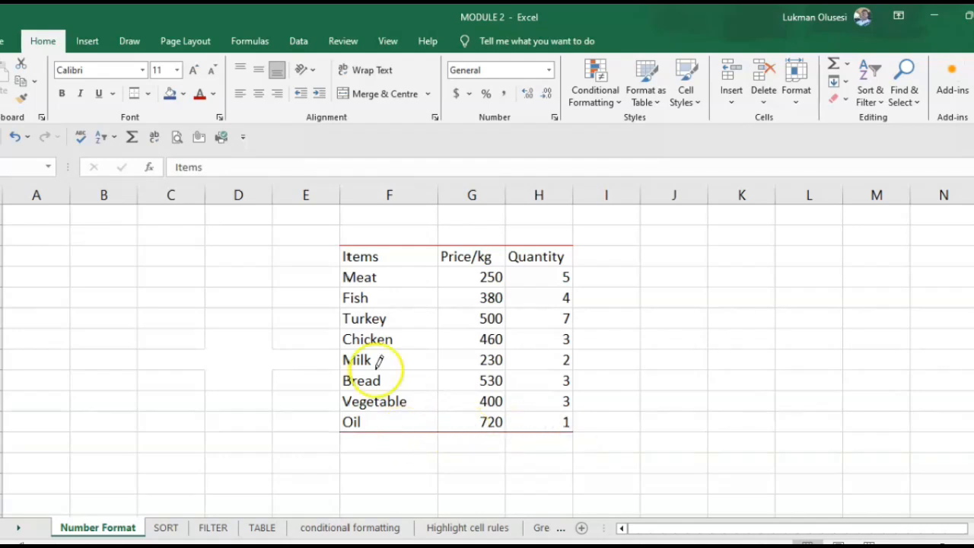
pyautogui.press('Escape')
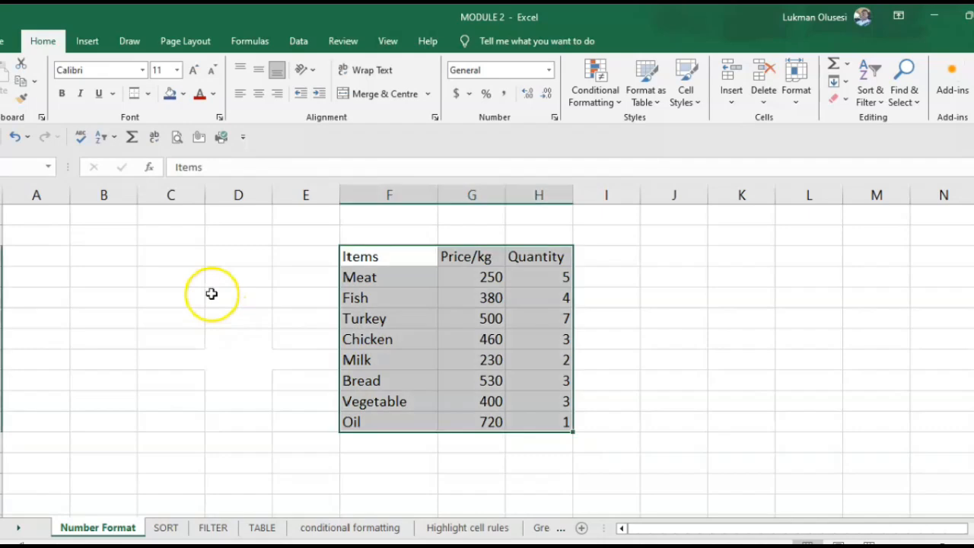
# Step: Set the border line style to a thick solid line
pyautogui.click(245, 314)
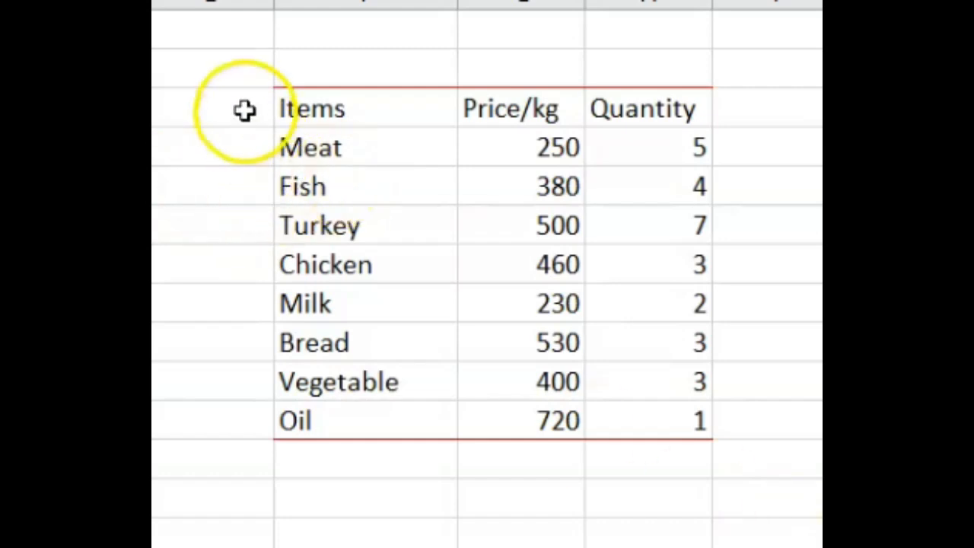
pyautogui.moveTo(280, 91); pyautogui.dragTo(658, 411)
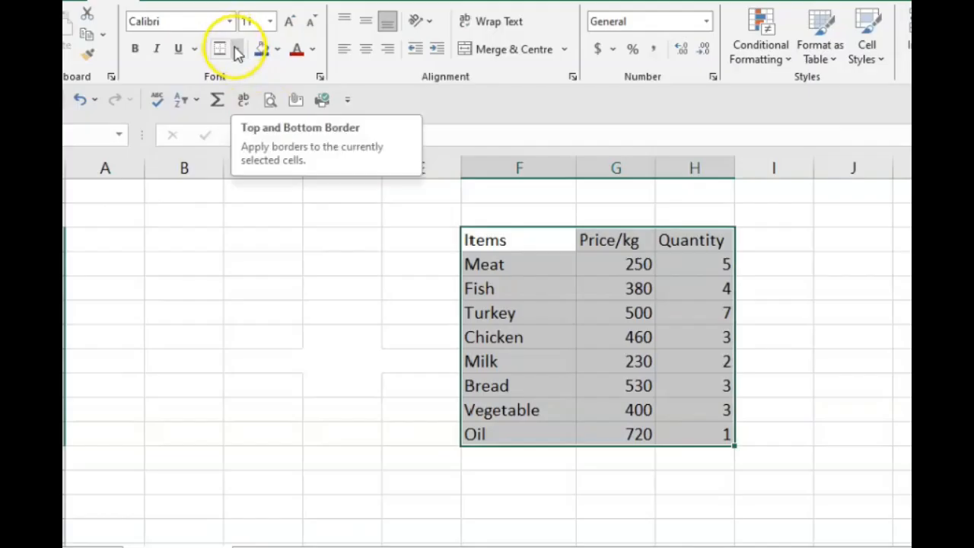
pyautogui.click(237, 50)
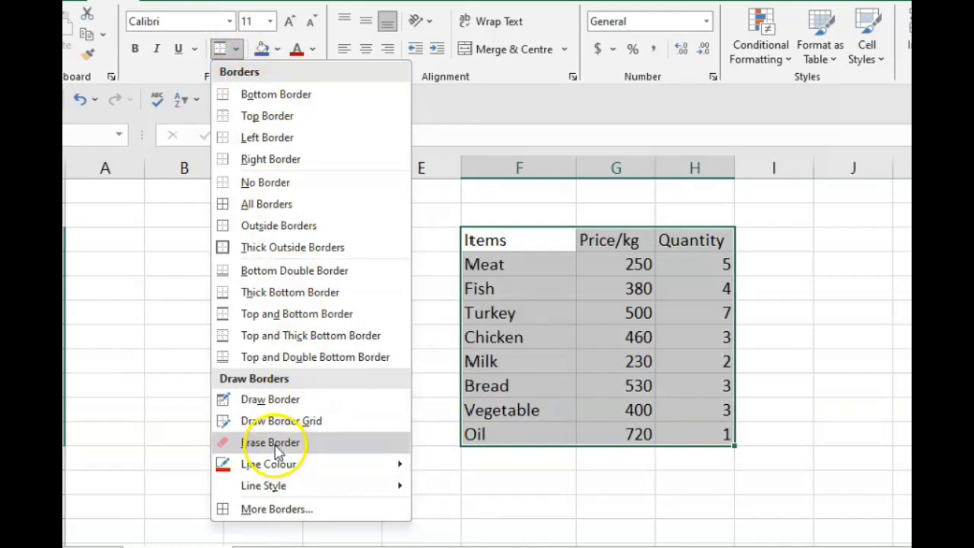
pyautogui.moveTo(280, 488)
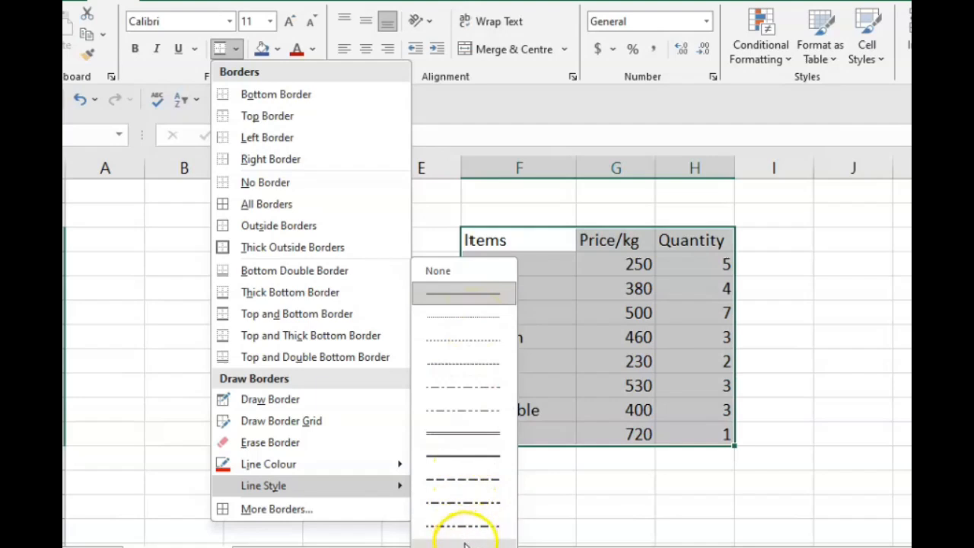
pyautogui.click(464, 293)
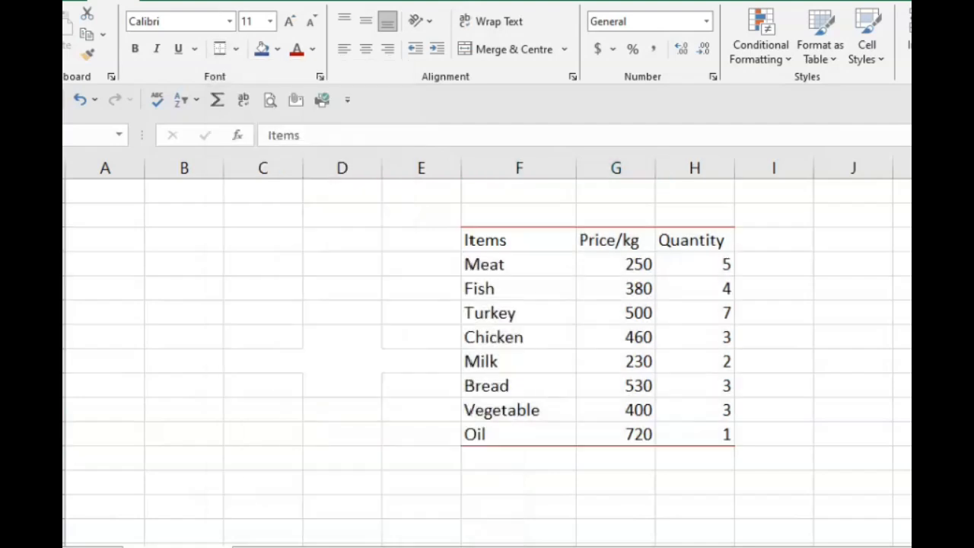
# Step: Redraw the table's bottom and top edges with the thick red line, cell by cell
pyautogui.click(593, 446)
pyautogui.click(555, 446)
pyautogui.click(705, 445)
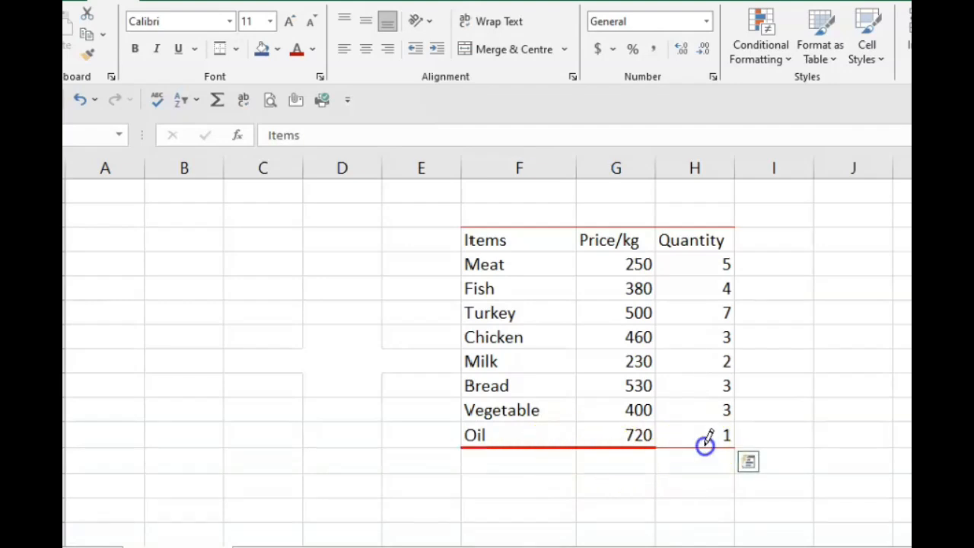
pyautogui.click(543, 221)
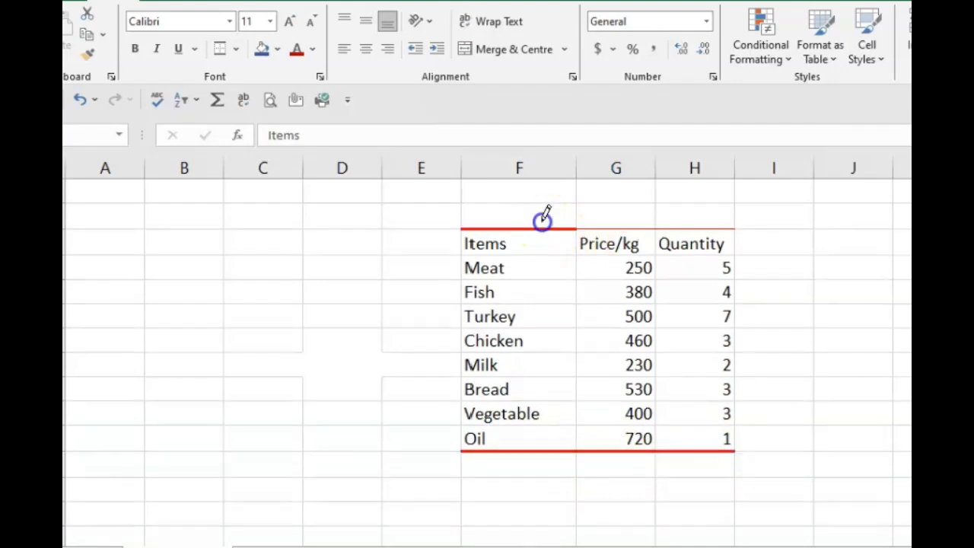
pyautogui.click(619, 225)
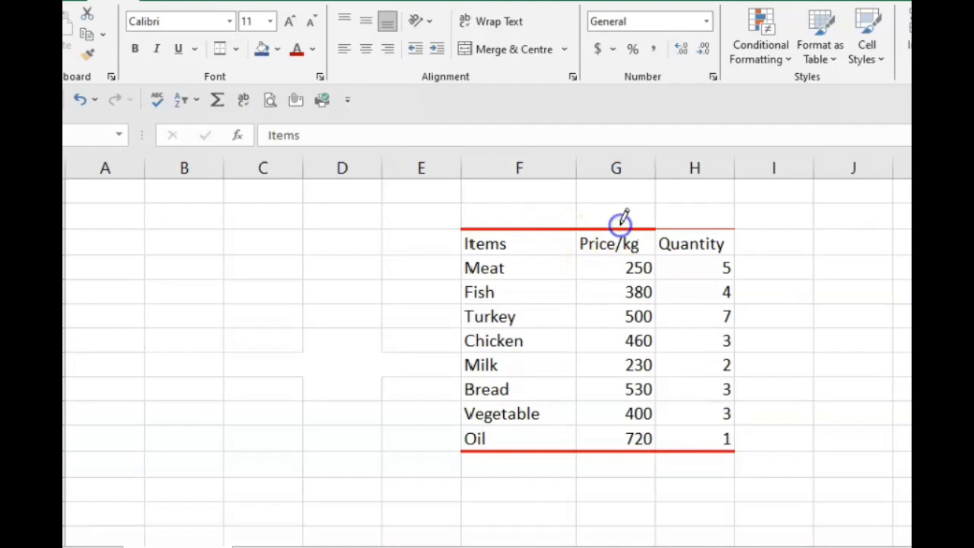
pyautogui.click(694, 226)
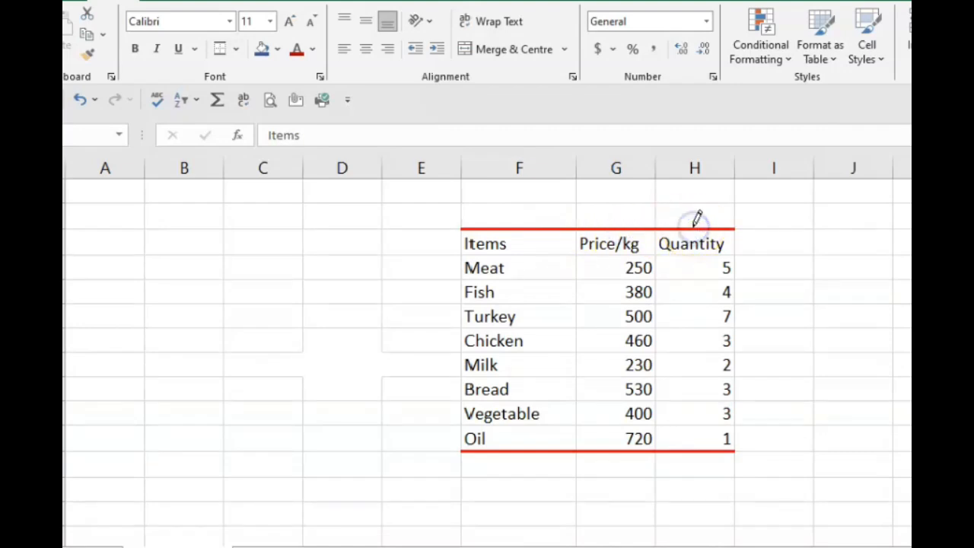